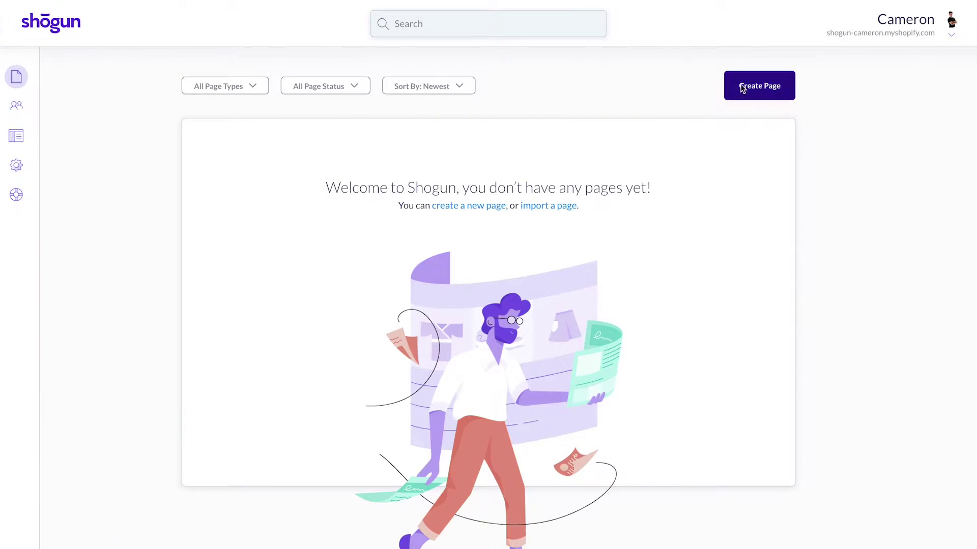
- Start creating a new page and pick Standard Page as the page type
{"action": "left_click", "coordinate": [743, 88]}
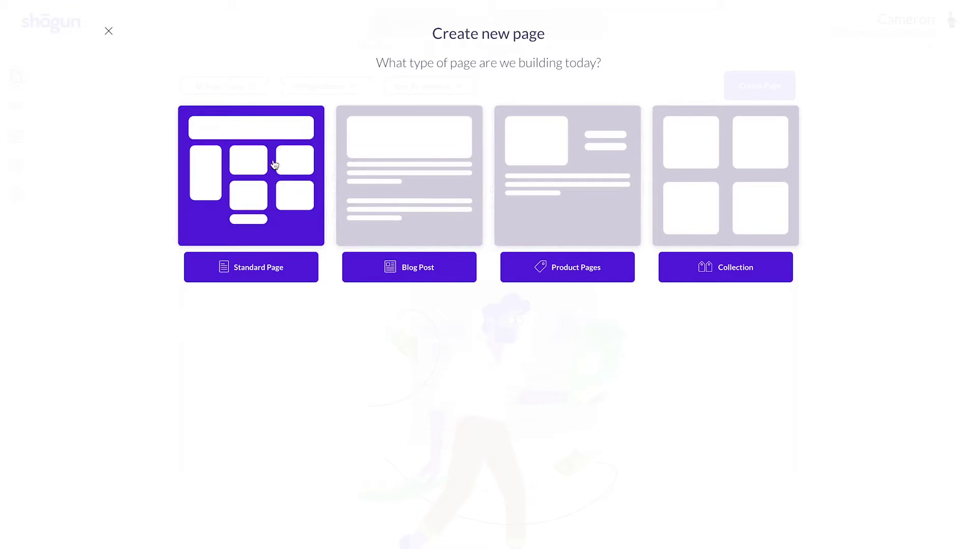
{"action": "left_click", "coordinate": [268, 182]}
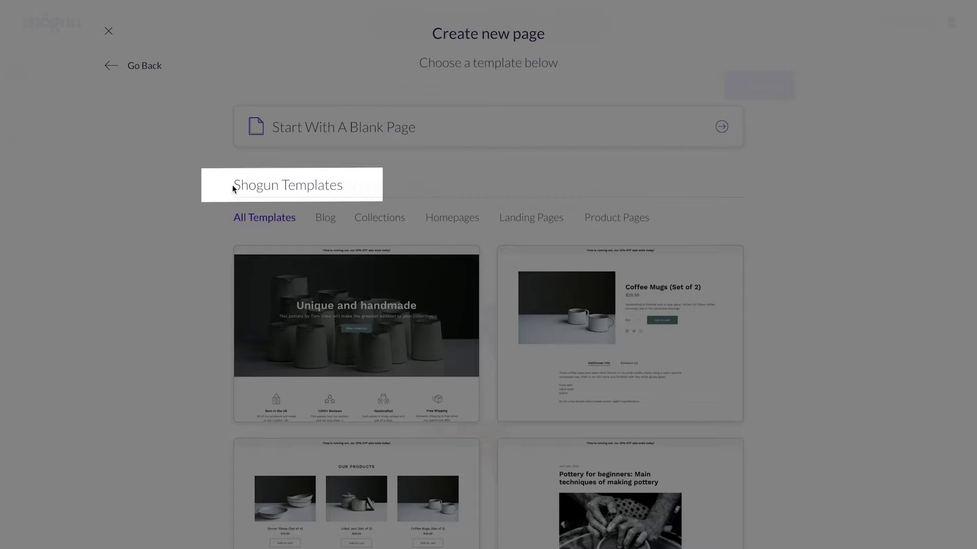
- Browse the standard page templates and open the About us template preview
{"action": "mouse_move", "coordinate": [245, 278]}
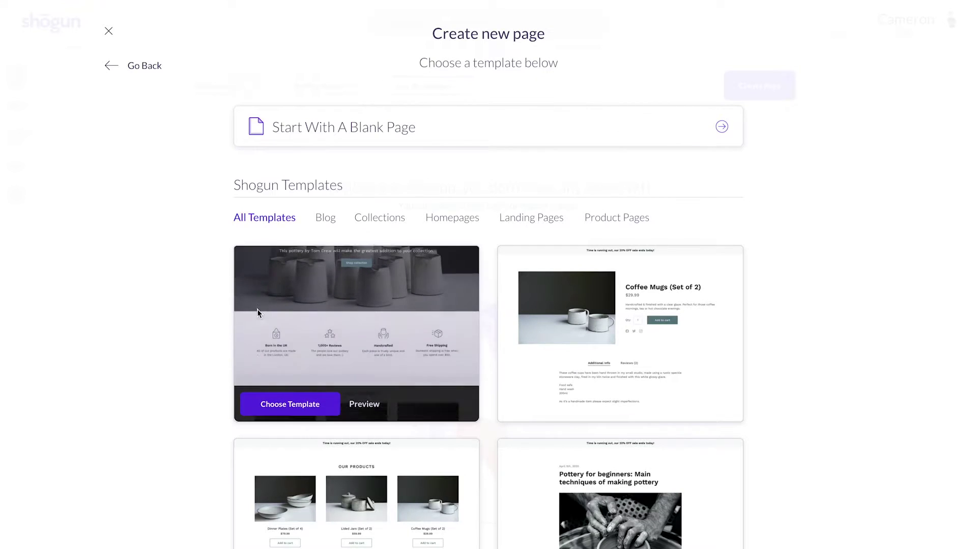
{"action": "mouse_move", "coordinate": [300, 469]}
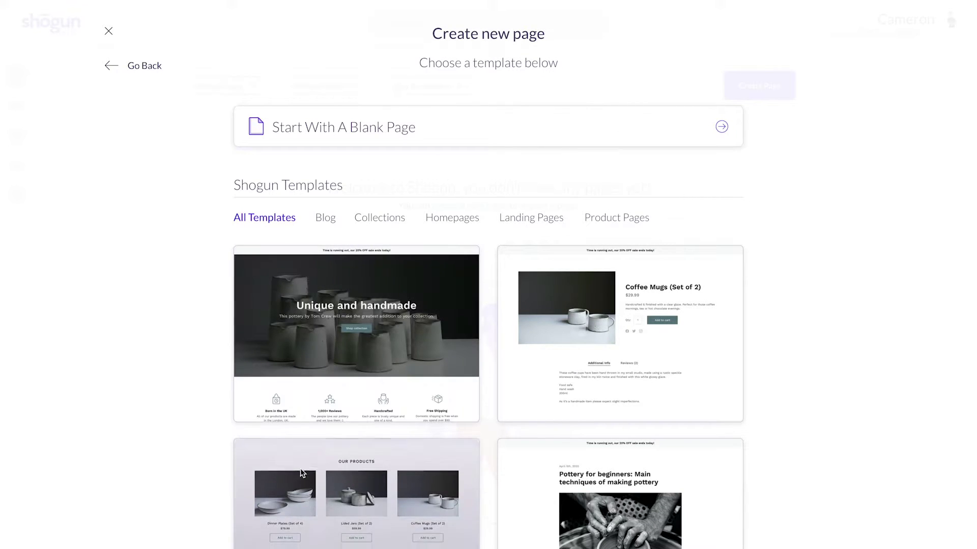
{"action": "scroll", "coordinate": [300, 468], "scroll_direction": "down", "scroll_amount": 5}
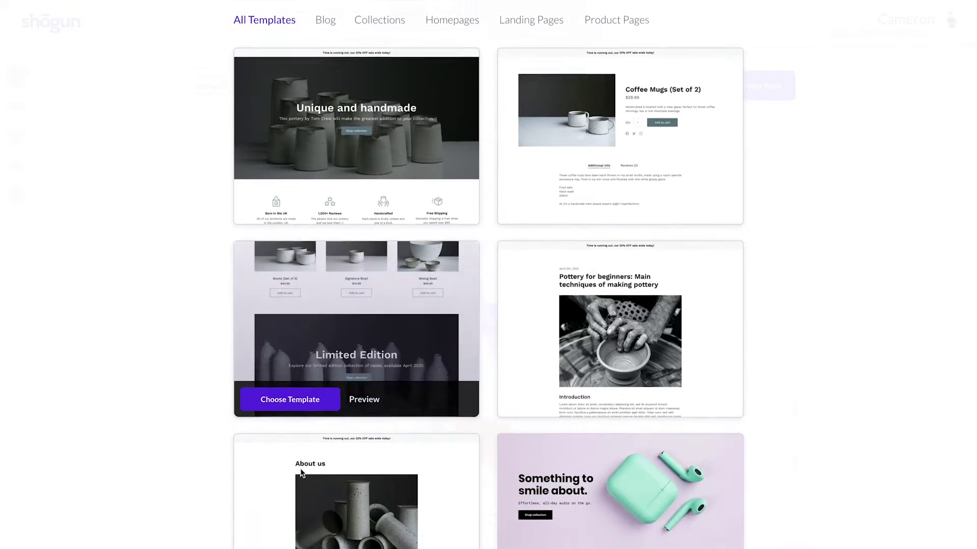
{"action": "scroll", "coordinate": [300, 469], "scroll_direction": "down", "scroll_amount": 5}
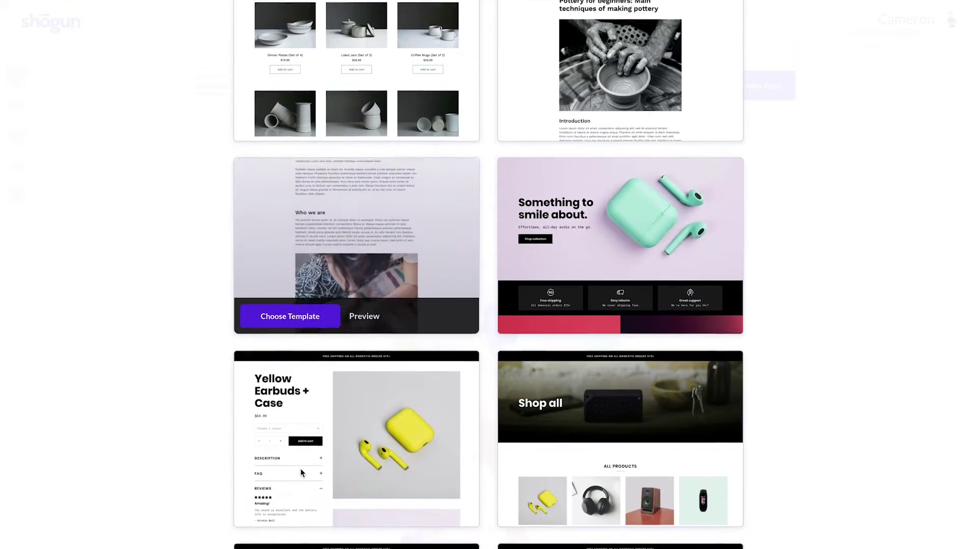
{"action": "scroll", "coordinate": [300, 469], "scroll_direction": "down", "scroll_amount": 1}
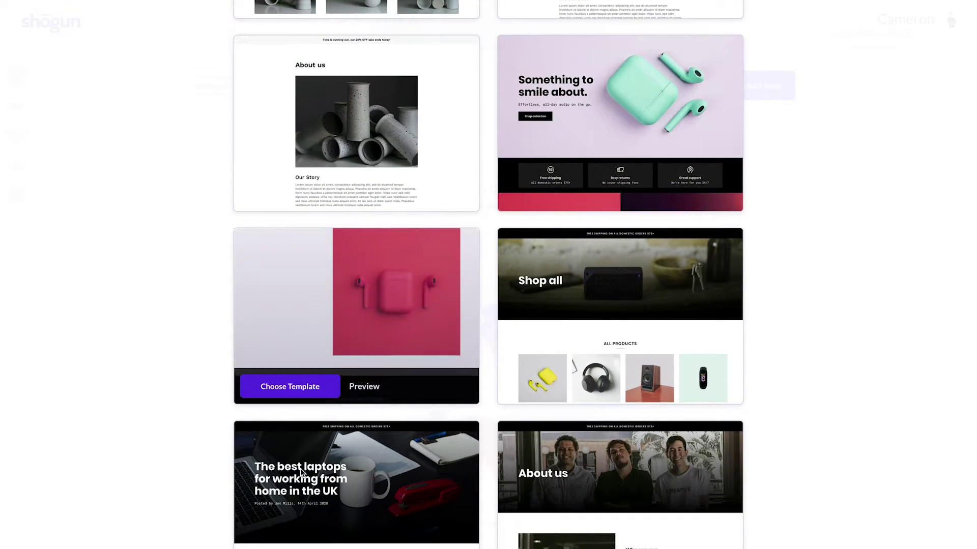
{"action": "mouse_move", "coordinate": [530, 321]}
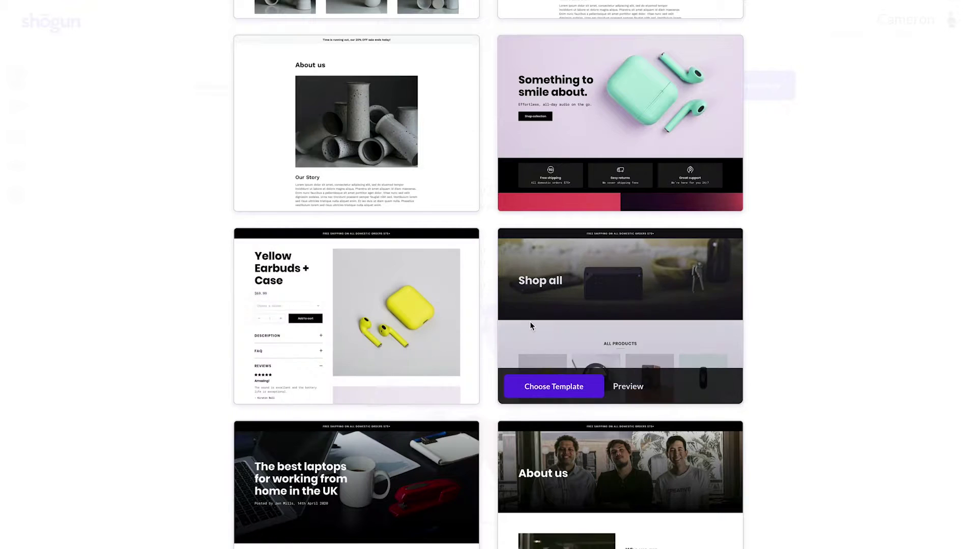
{"action": "scroll", "coordinate": [563, 430], "scroll_direction": "down", "scroll_amount": 3}
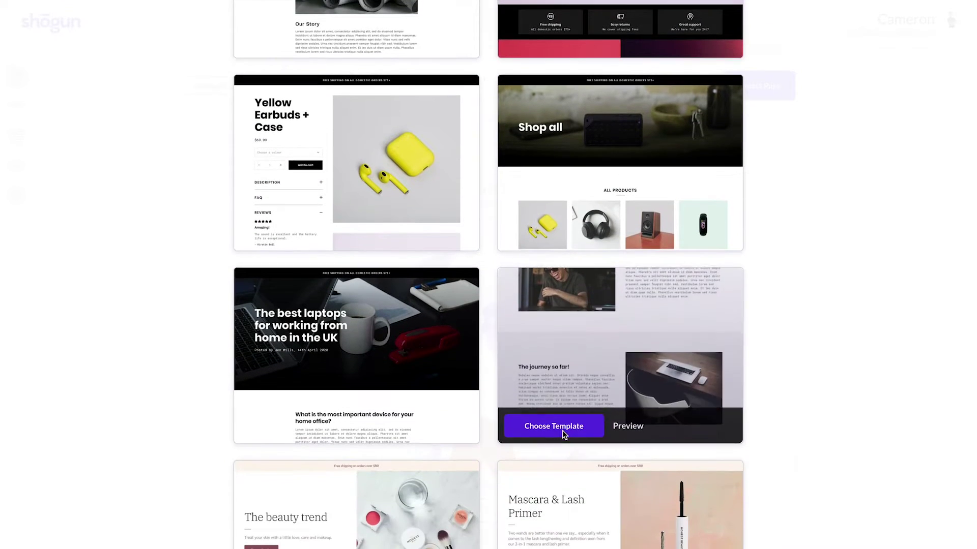
{"action": "left_click", "coordinate": [639, 428]}
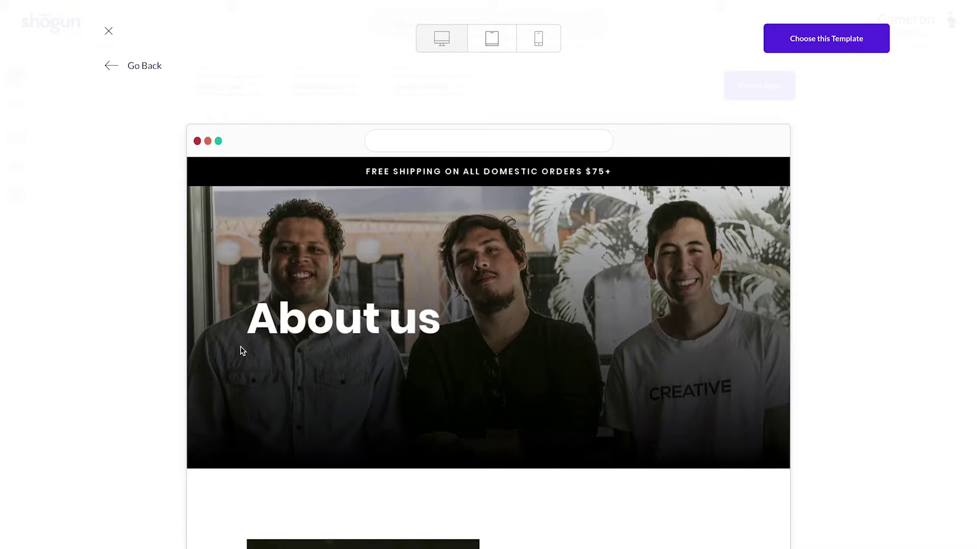
- Look through the About us preview, then return and list only Homepages templates
{"action": "scroll", "coordinate": [230, 346], "scroll_direction": "down", "scroll_amount": 2}
{"action": "scroll", "coordinate": [229, 345], "scroll_direction": "down", "scroll_amount": 2}
{"action": "scroll", "coordinate": [227, 343], "scroll_direction": "up", "scroll_amount": 4}
{"action": "left_click", "coordinate": [136, 67]}
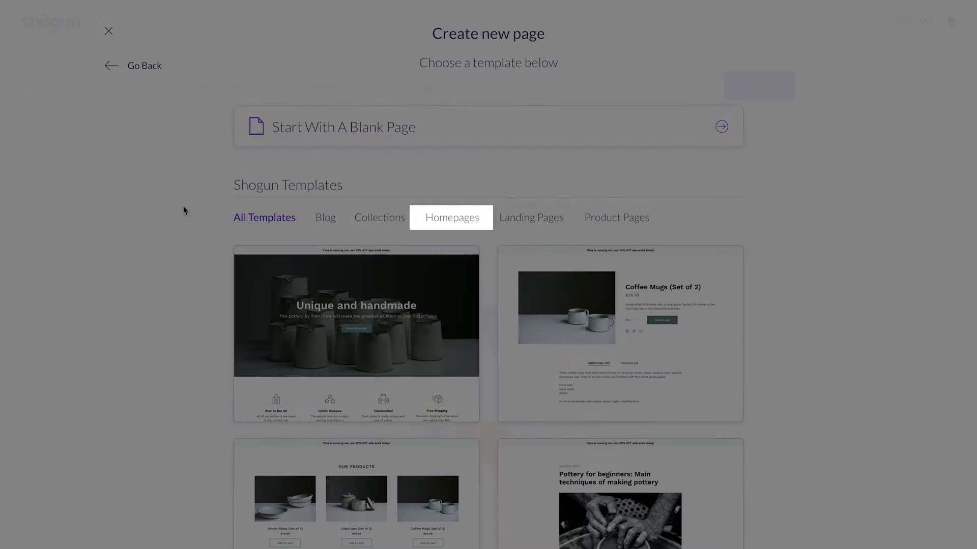
{"action": "left_click", "coordinate": [443, 224]}
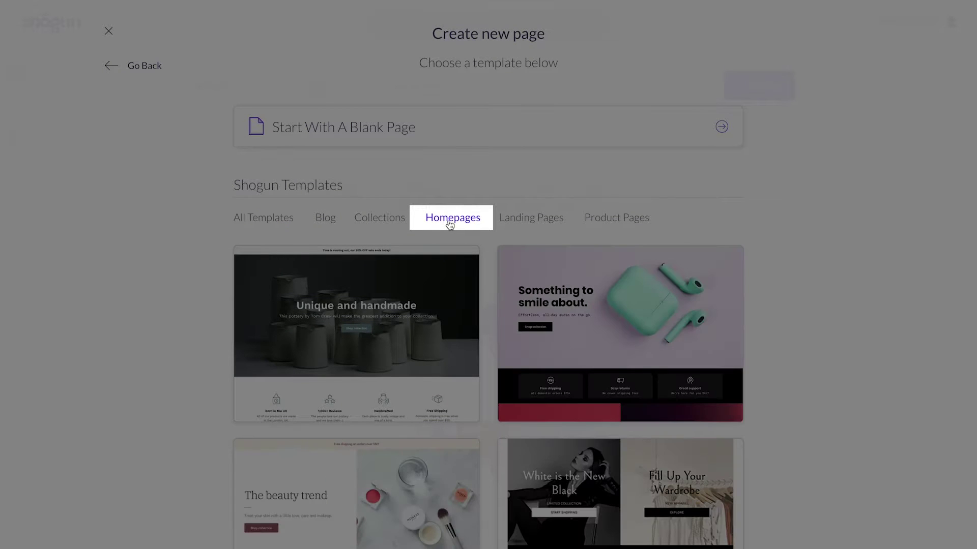
- Use the Unique and handmade template, name the page 'Clay Made', and select Landing Page Style
{"action": "left_click", "coordinate": [301, 397]}
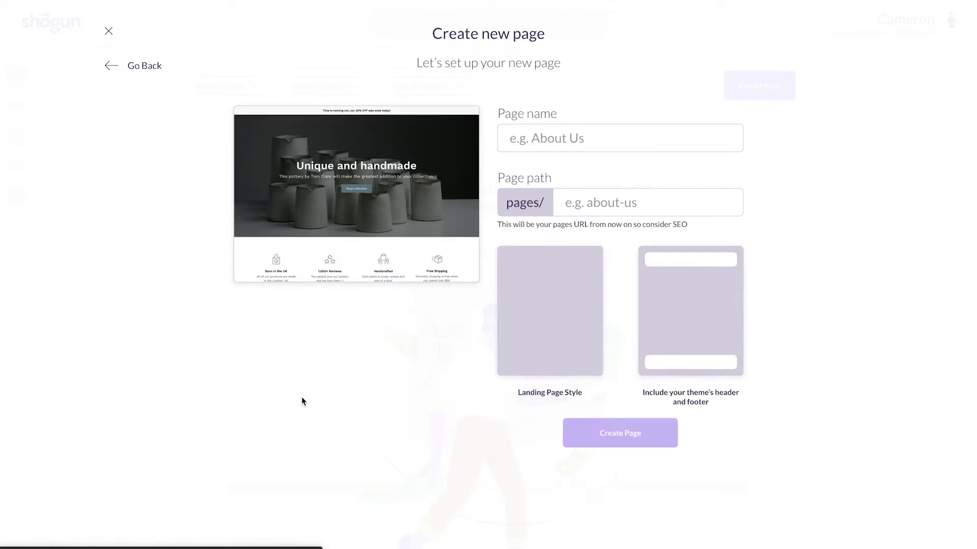
{"action": "left_click", "coordinate": [611, 144]}
{"action": "type", "text": "Name"}
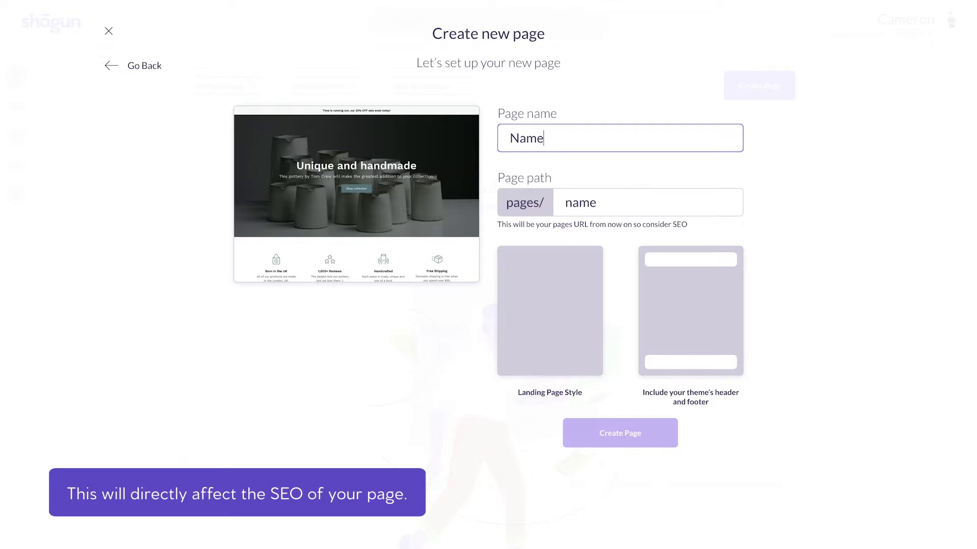
{"action": "key", "text": "BackSpace"}
{"action": "key", "text": "BackSpace"}
{"action": "key", "text": "BackSpace"}
{"action": "key", "text": "BackSpace"}
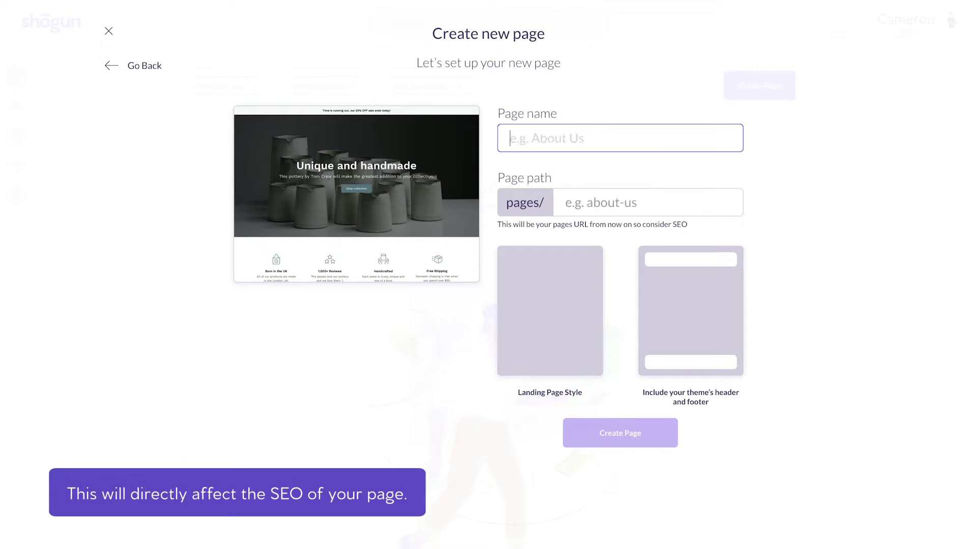
{"action": "type", "text": "Clay Made"}
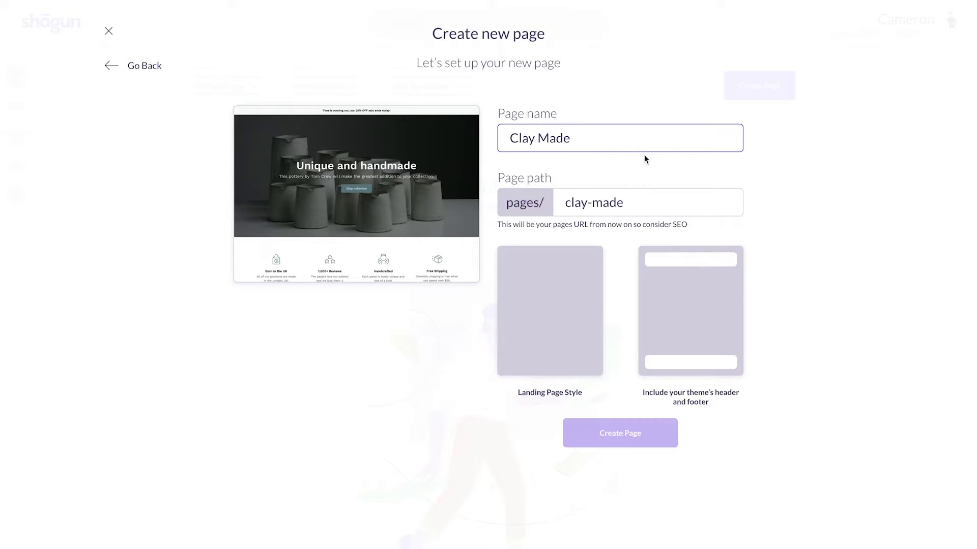
{"action": "left_click", "coordinate": [589, 264]}
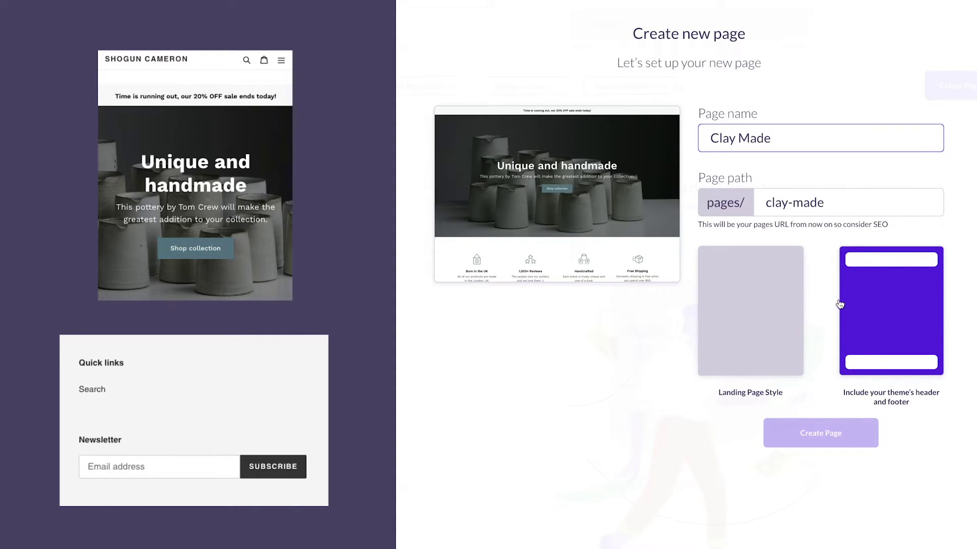
- Choose 'Include your theme's header and footer' and create the Clay Made page
{"action": "left_click", "coordinate": [794, 318]}
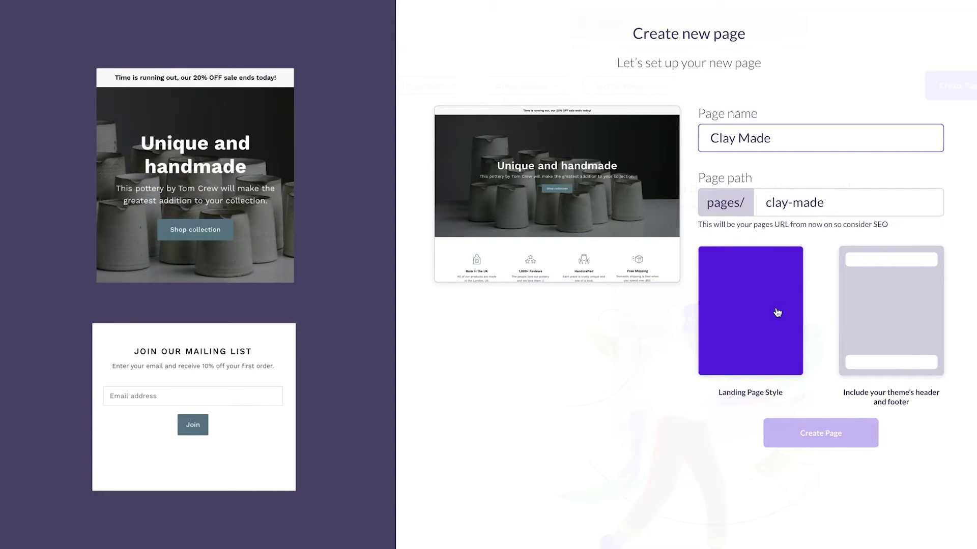
{"action": "left_click", "coordinate": [860, 308]}
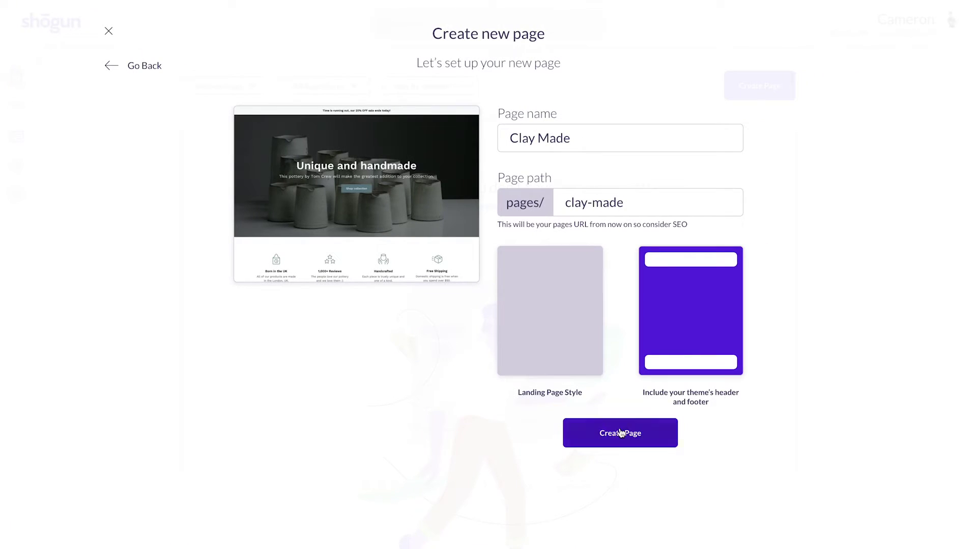
{"action": "left_click", "coordinate": [820, 433]}
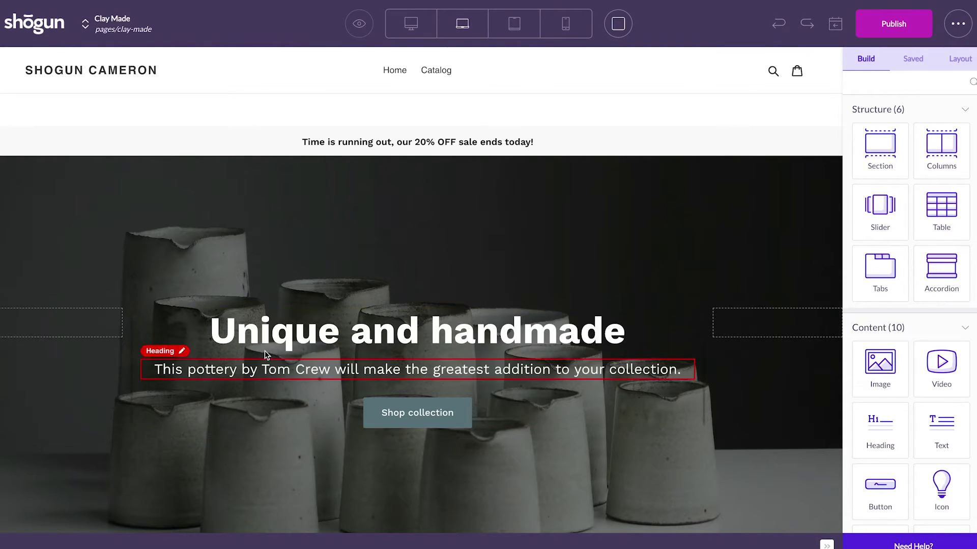
- Scroll down to the gallery section and start editing the 'Check out our gallery' heading
{"action": "scroll", "coordinate": [136, 435], "scroll_direction": "down", "scroll_amount": 5}
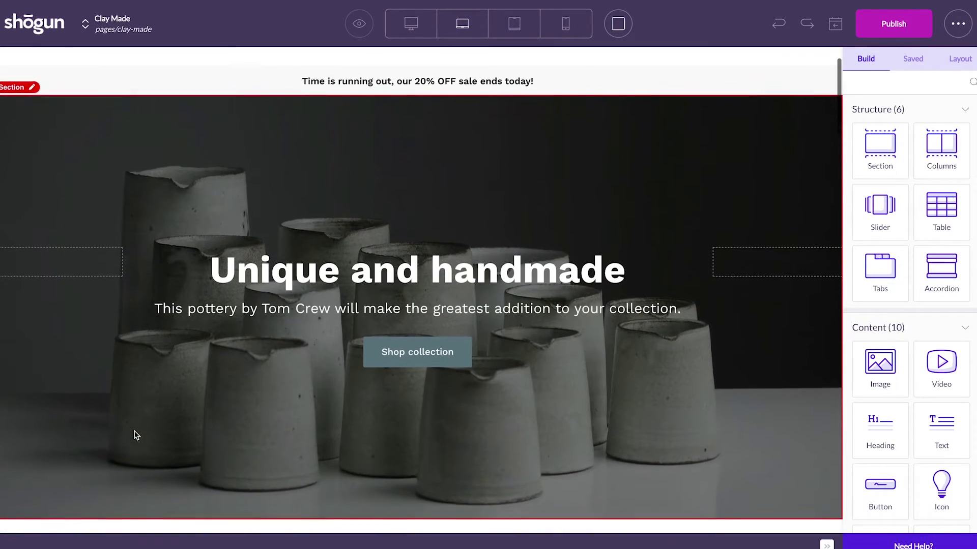
{"action": "scroll", "coordinate": [135, 435], "scroll_direction": "down", "scroll_amount": 12}
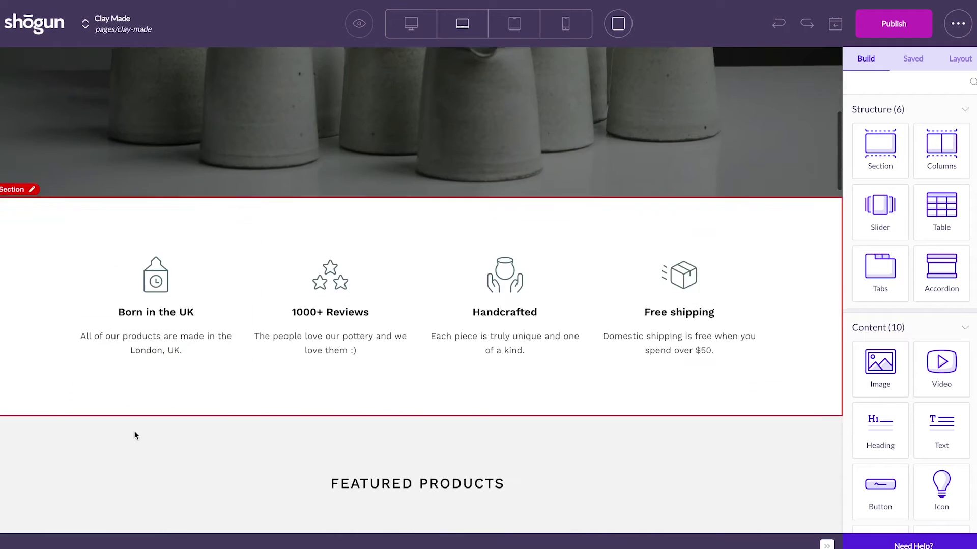
{"action": "scroll", "coordinate": [135, 434], "scroll_direction": "down", "scroll_amount": 12}
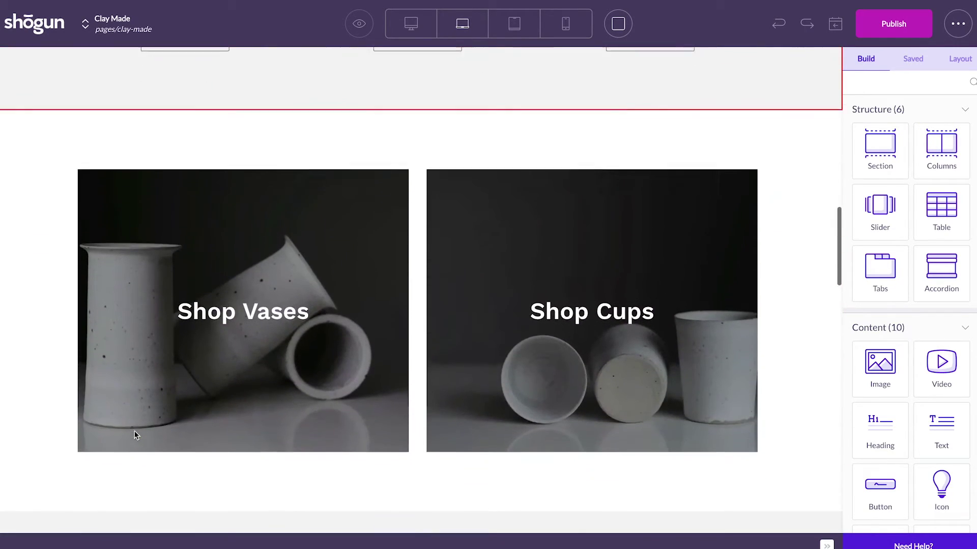
{"action": "scroll", "coordinate": [135, 435], "scroll_direction": "down", "scroll_amount": 12}
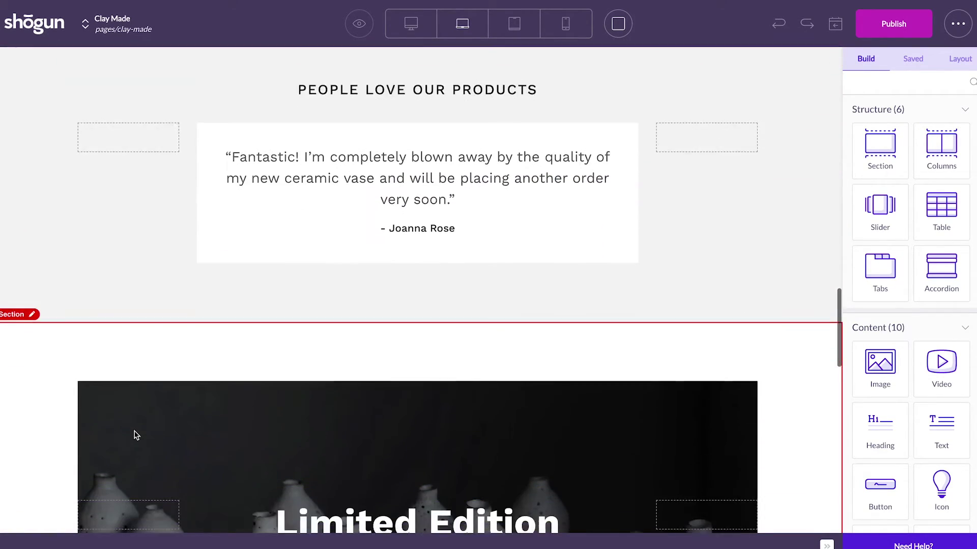
{"action": "scroll", "coordinate": [135, 435], "scroll_direction": "down", "scroll_amount": 10}
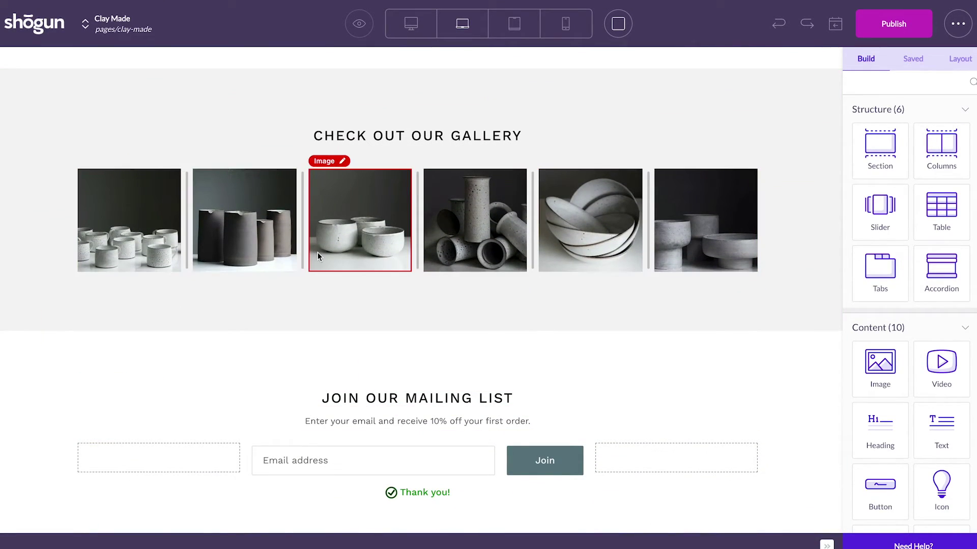
{"action": "double_click", "coordinate": [419, 135]}
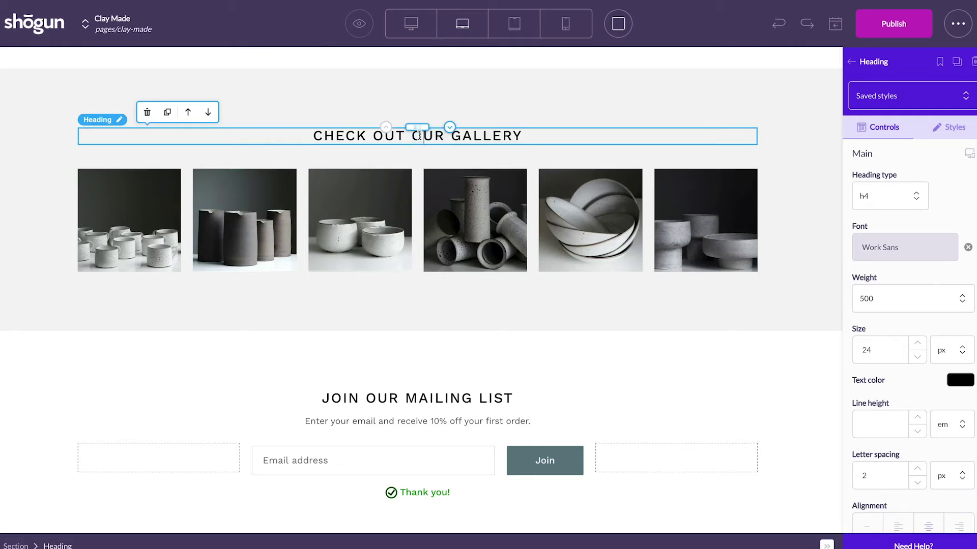
- Replace the gallery heading text with 'Test' and return to the Build element list
{"action": "type", "text": "Test"}
{"action": "left_click", "coordinate": [515, 90]}
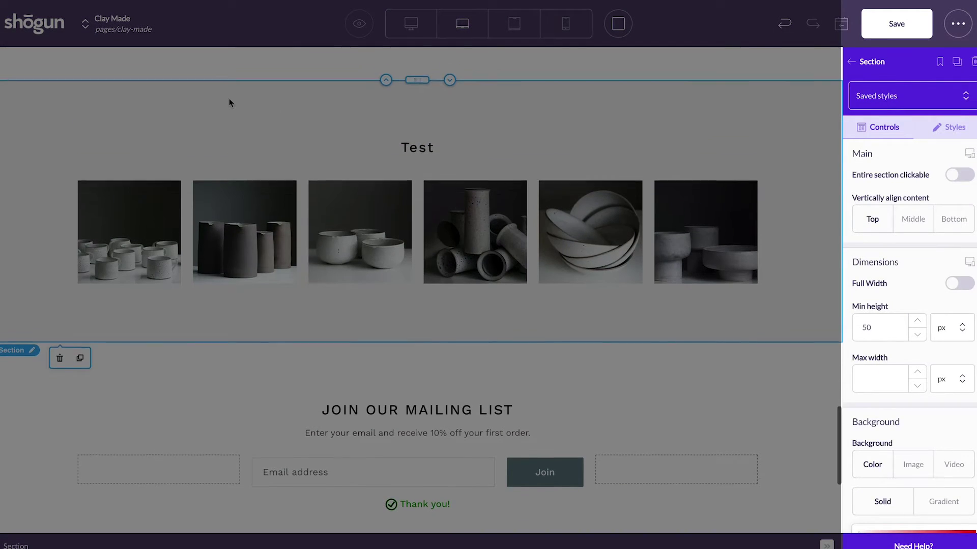
{"action": "scroll", "coordinate": [229, 99], "scroll_direction": "down", "scroll_amount": 10}
{"action": "left_click", "coordinate": [851, 61]}
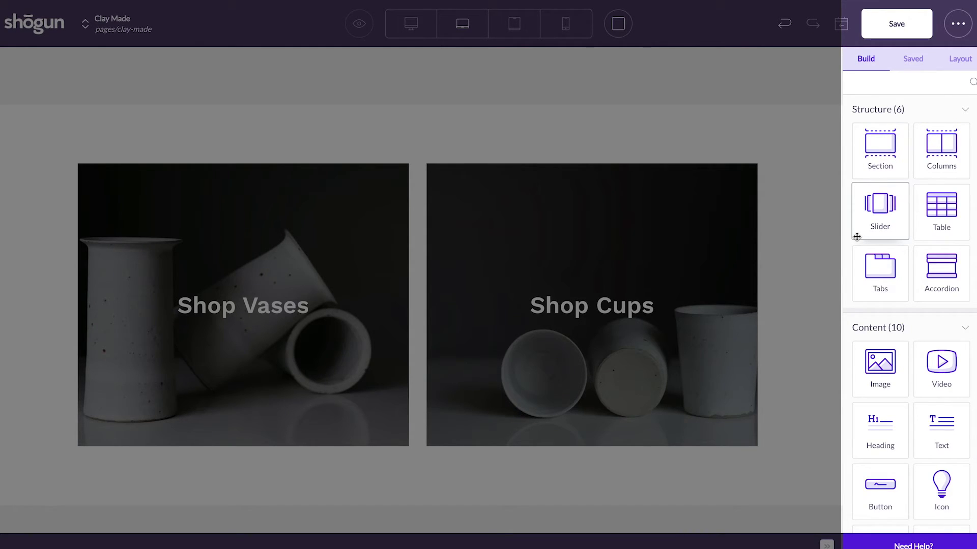
- Drag the Smartwatch 'Background Image + Heading + Button Variant 1' block below the gallery section
{"action": "scroll", "coordinate": [802, 192], "scroll_direction": "up", "scroll_amount": 15}
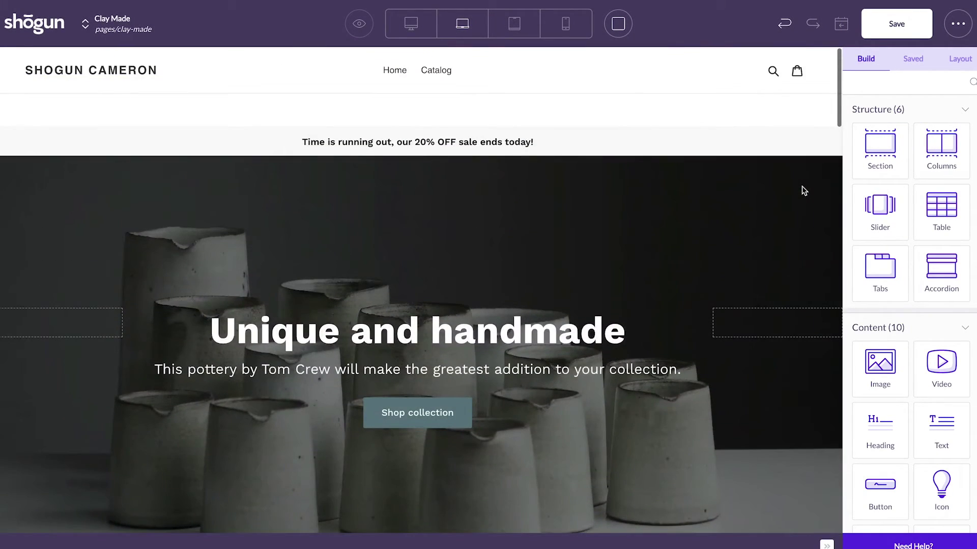
{"action": "scroll", "coordinate": [804, 191], "scroll_direction": "down", "scroll_amount": 1}
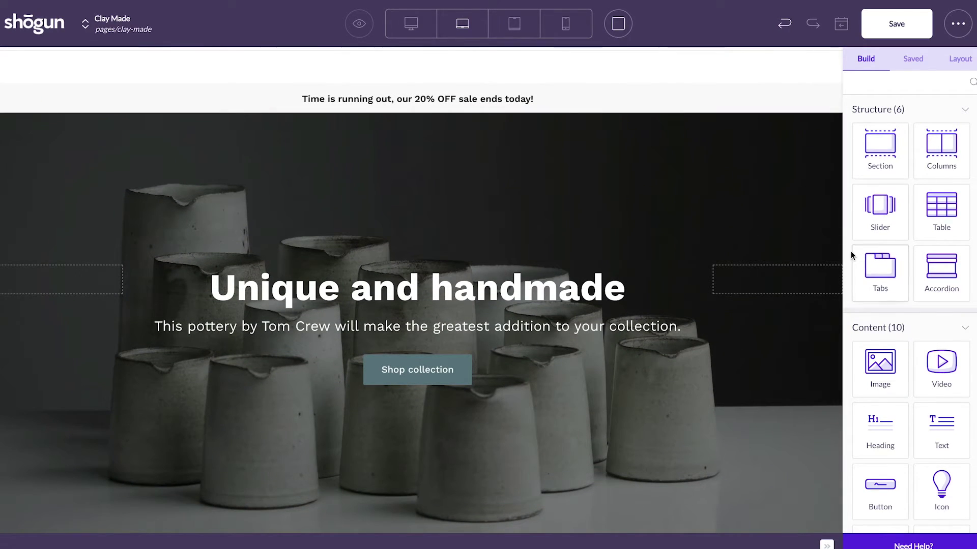
{"action": "scroll", "coordinate": [850, 254], "scroll_direction": "down", "scroll_amount": 3}
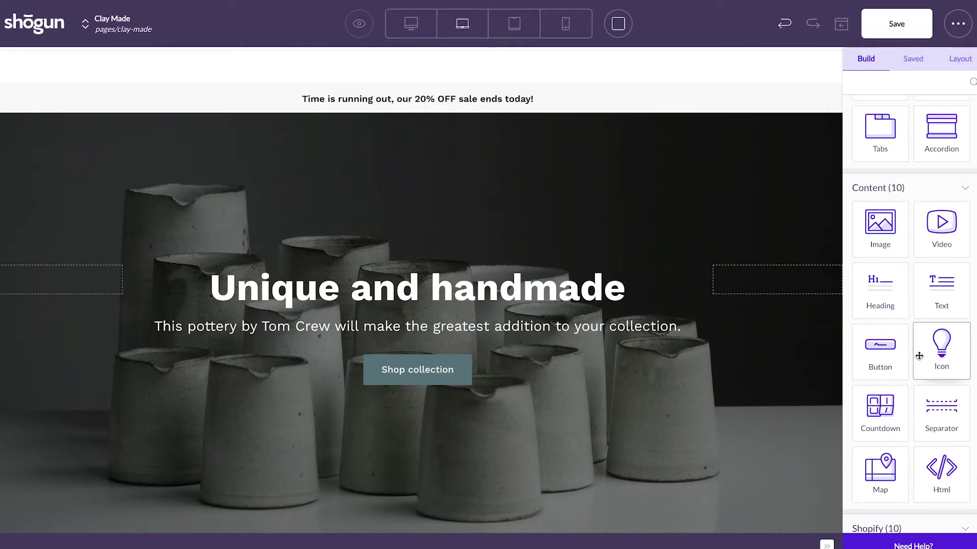
{"action": "scroll", "coordinate": [848, 437], "scroll_direction": "down", "scroll_amount": 10}
{"action": "scroll", "coordinate": [850, 436], "scroll_direction": "down", "scroll_amount": 7}
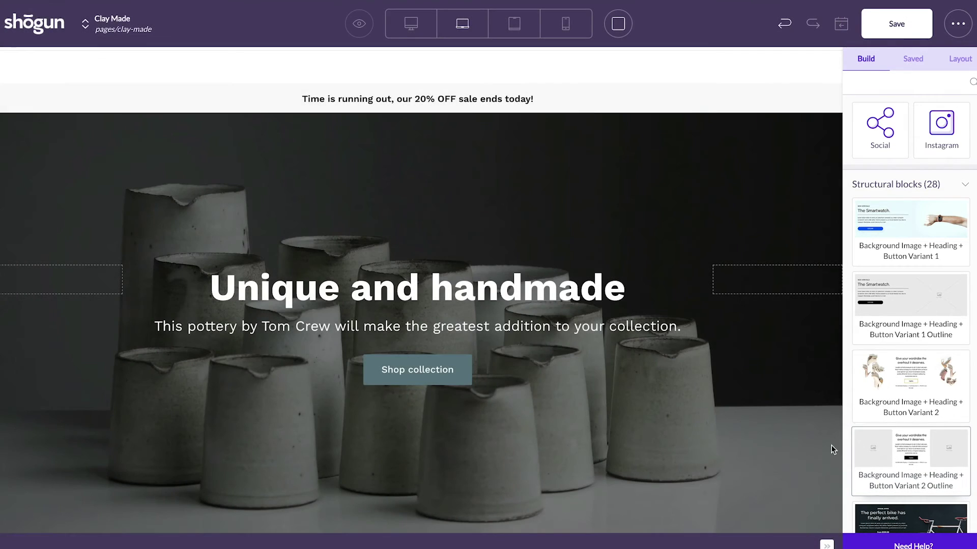
{"action": "scroll", "coordinate": [788, 474], "scroll_direction": "down", "scroll_amount": 10}
{"action": "scroll", "coordinate": [787, 477], "scroll_direction": "down", "scroll_amount": 8}
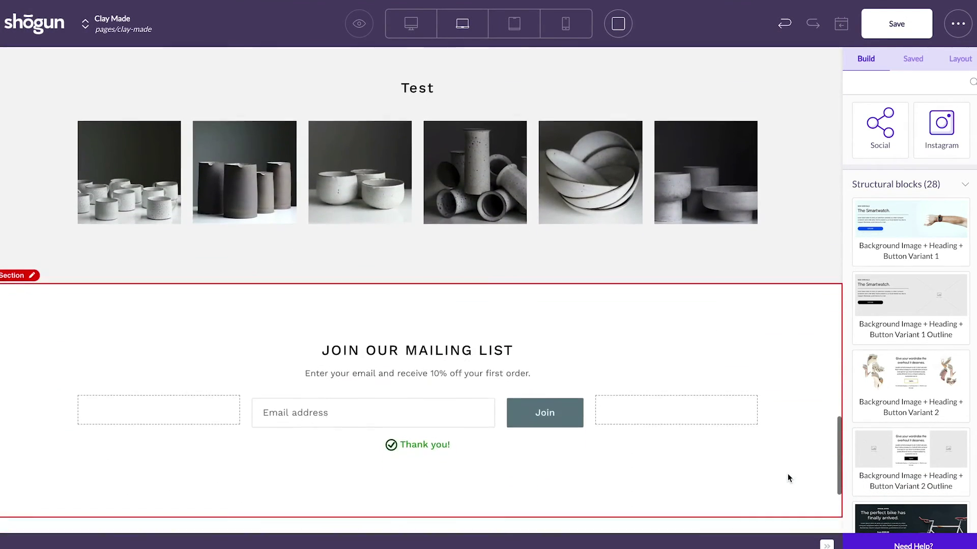
{"action": "scroll", "coordinate": [788, 474], "scroll_direction": "up", "scroll_amount": 2}
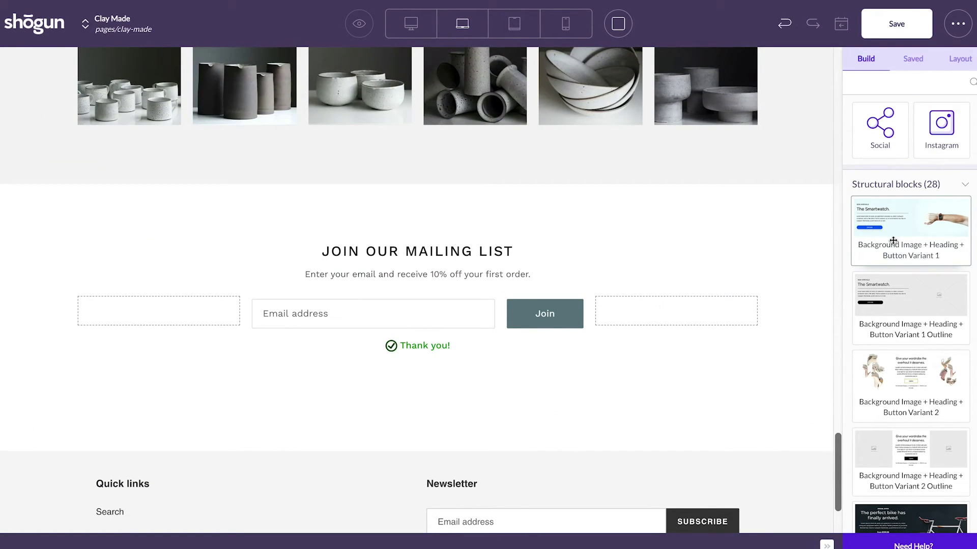
{"action": "left_click_drag", "start_coordinate": [892, 240], "coordinate": [639, 197]}
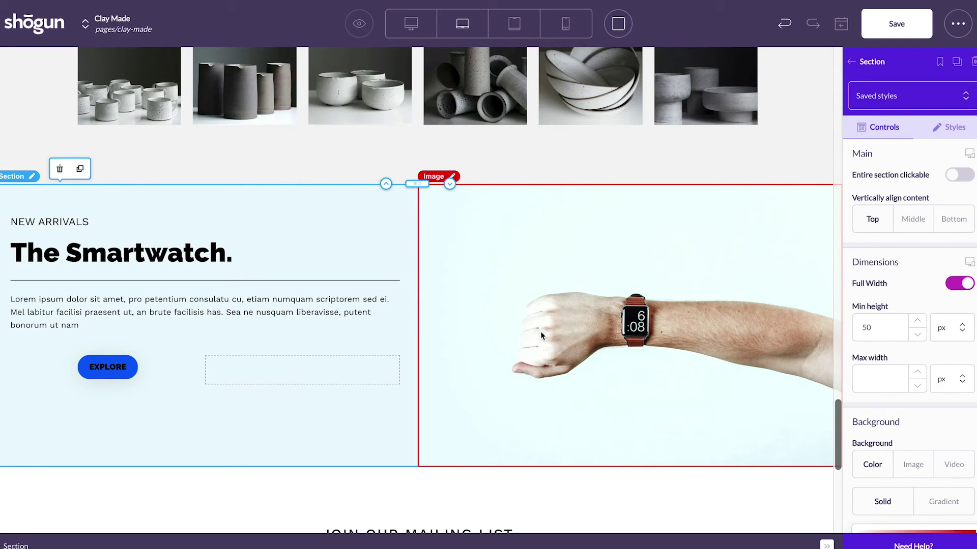
- Save the Clay Made page and preview it from its dashboard options menu
{"action": "left_click", "coordinate": [894, 25]}
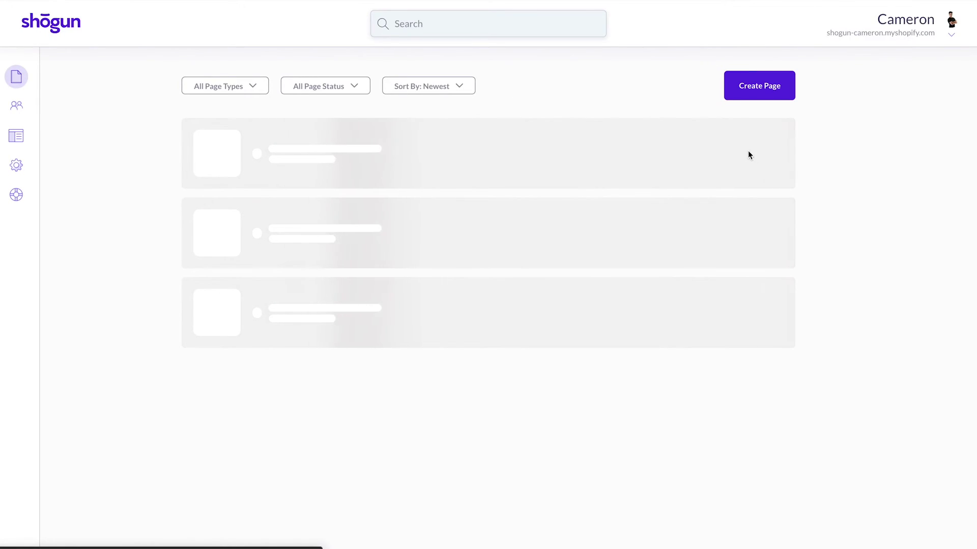
{"action": "left_click", "coordinate": [775, 155]}
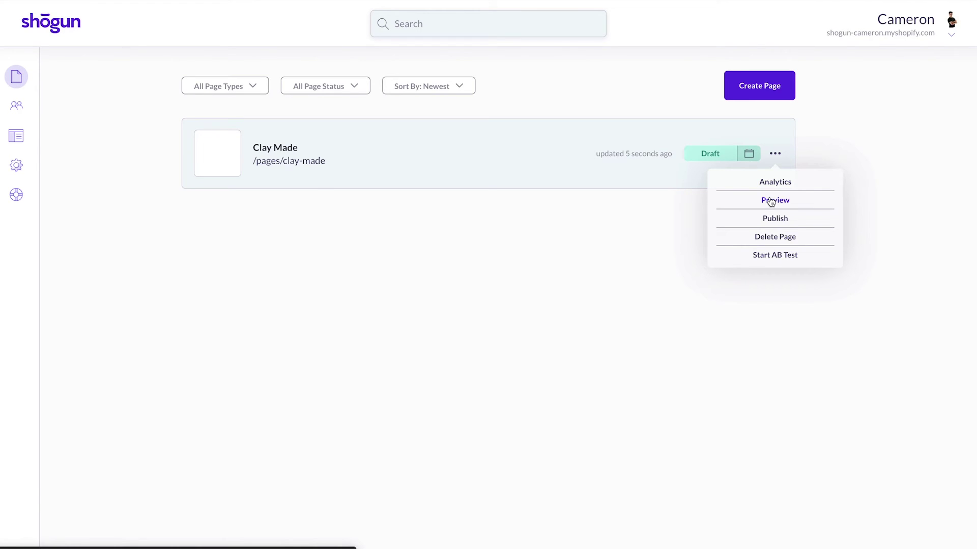
{"action": "left_click", "coordinate": [771, 201]}
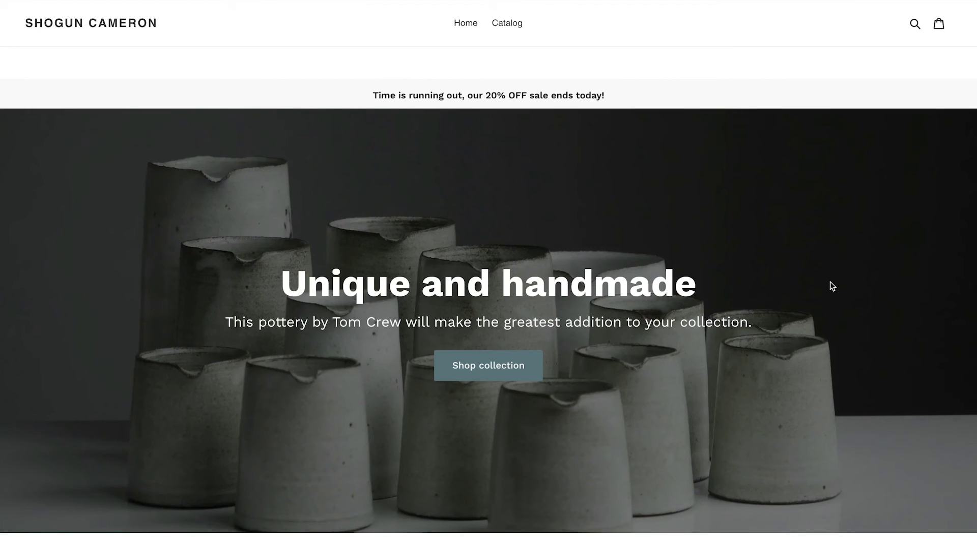
{"action": "scroll", "coordinate": [835, 264], "scroll_direction": "down", "scroll_amount": 3}
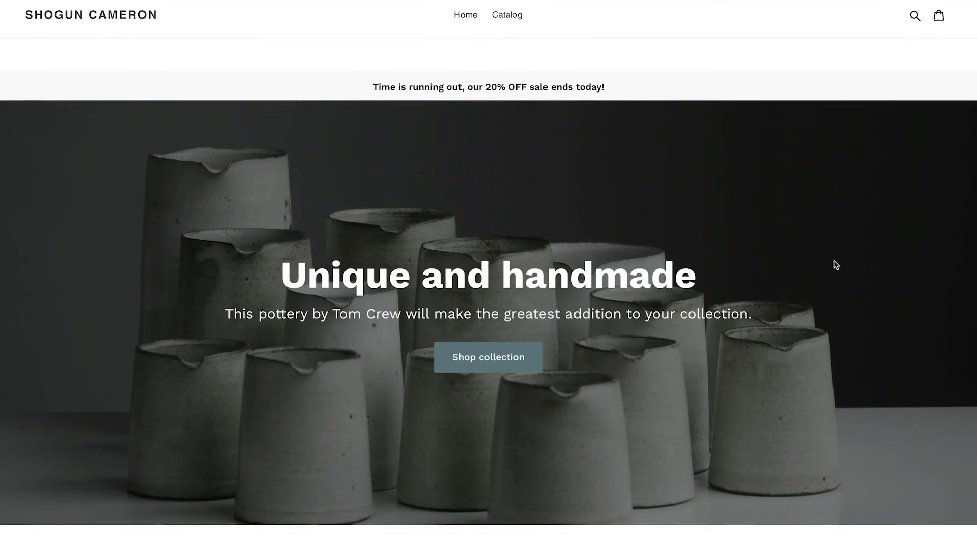
{"action": "scroll", "coordinate": [833, 261], "scroll_direction": "down", "scroll_amount": 5}
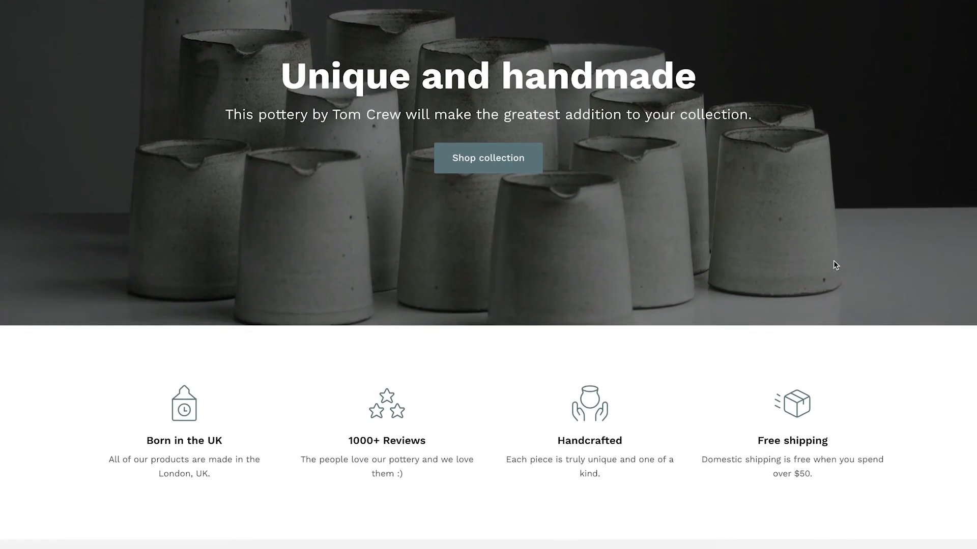
{"action": "scroll", "coordinate": [834, 260], "scroll_direction": "down", "scroll_amount": 8}
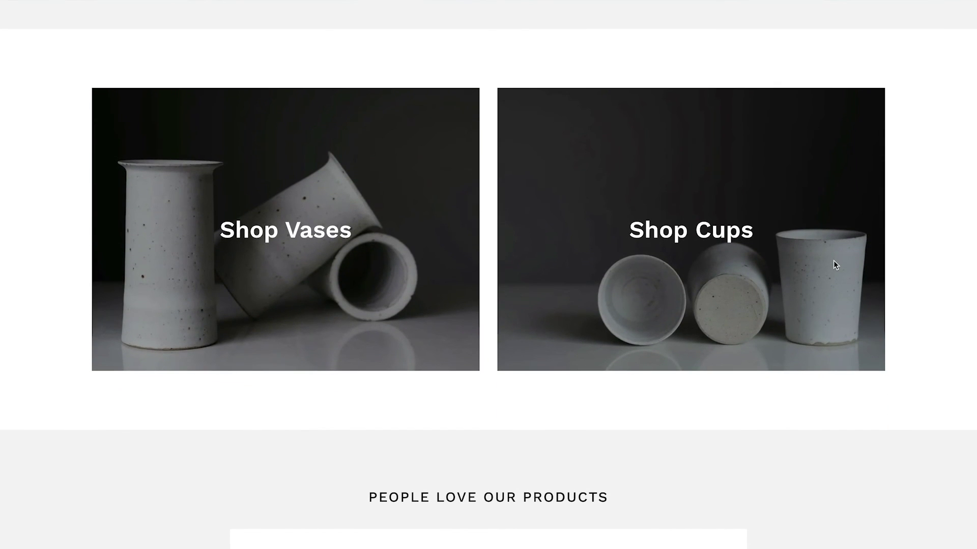
{"action": "scroll", "coordinate": [833, 261], "scroll_direction": "up", "scroll_amount": 15}
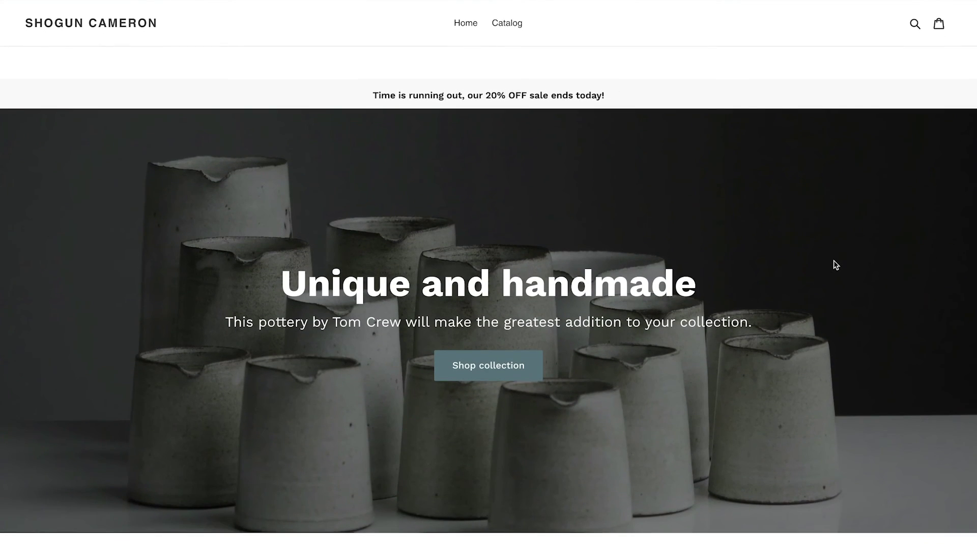